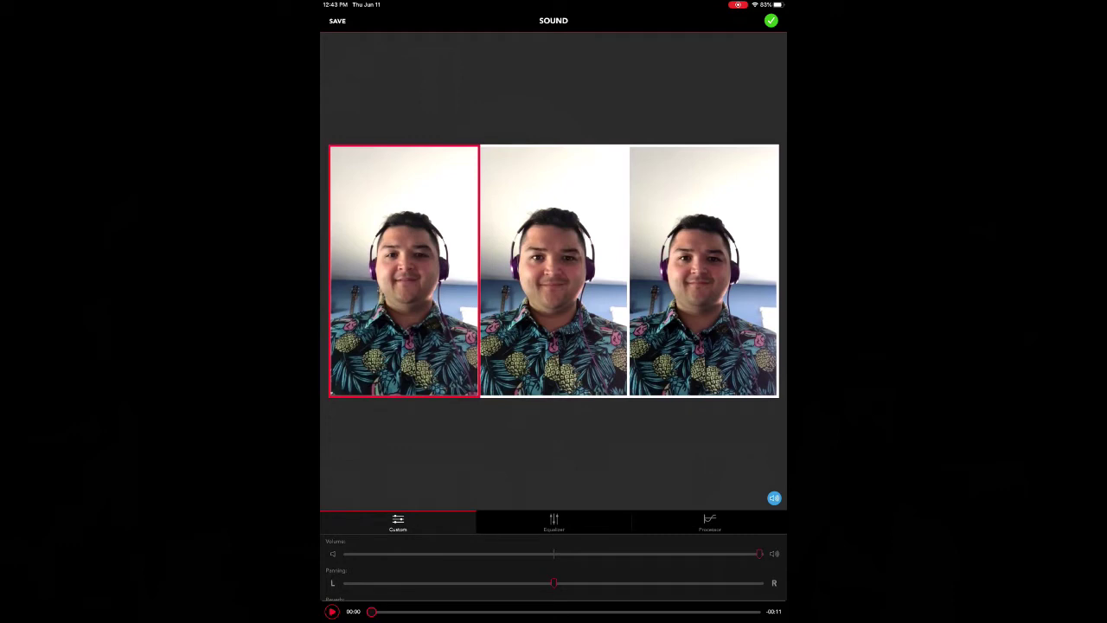
Switch between the third and first clips in the Sound editor to adjust and compare their volume
scroll(553, 566, down, 1)
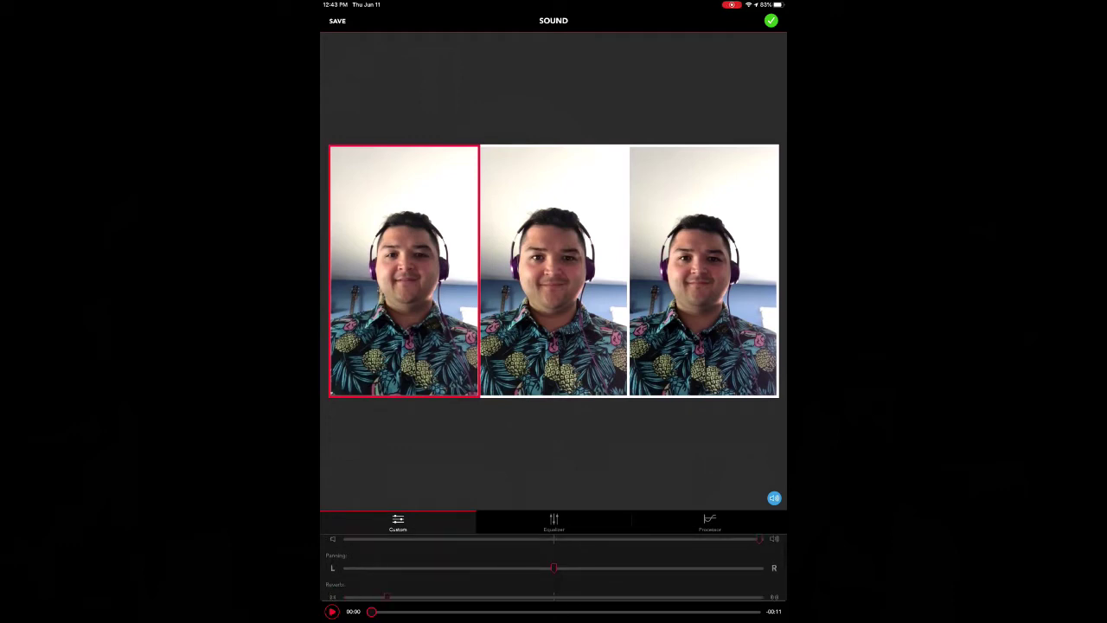
scroll(553, 566, up, 1)
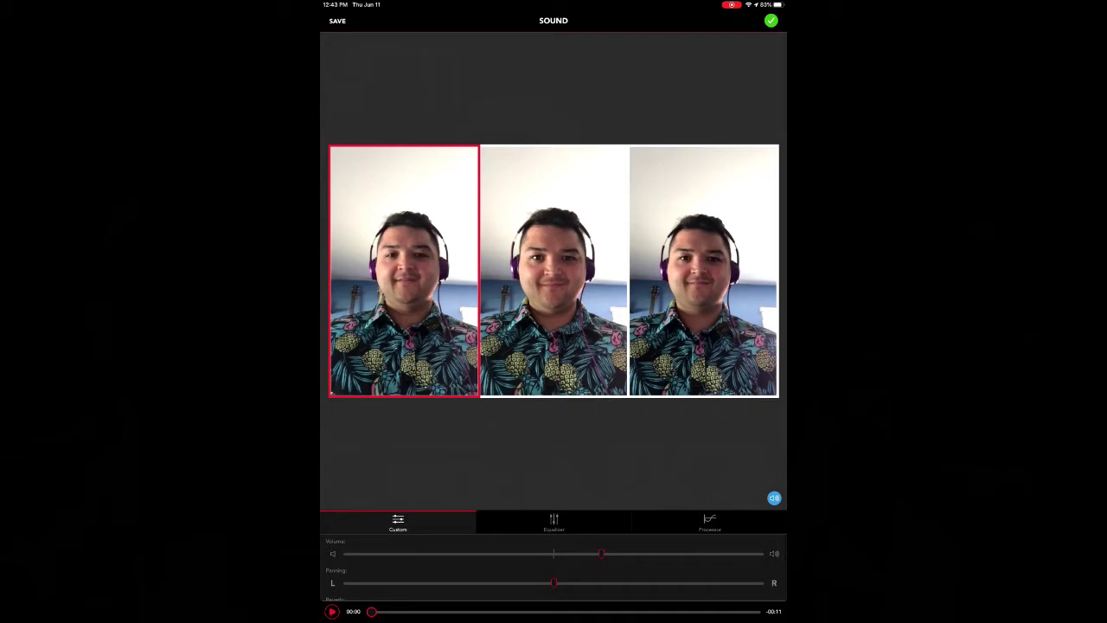
click(703, 270)
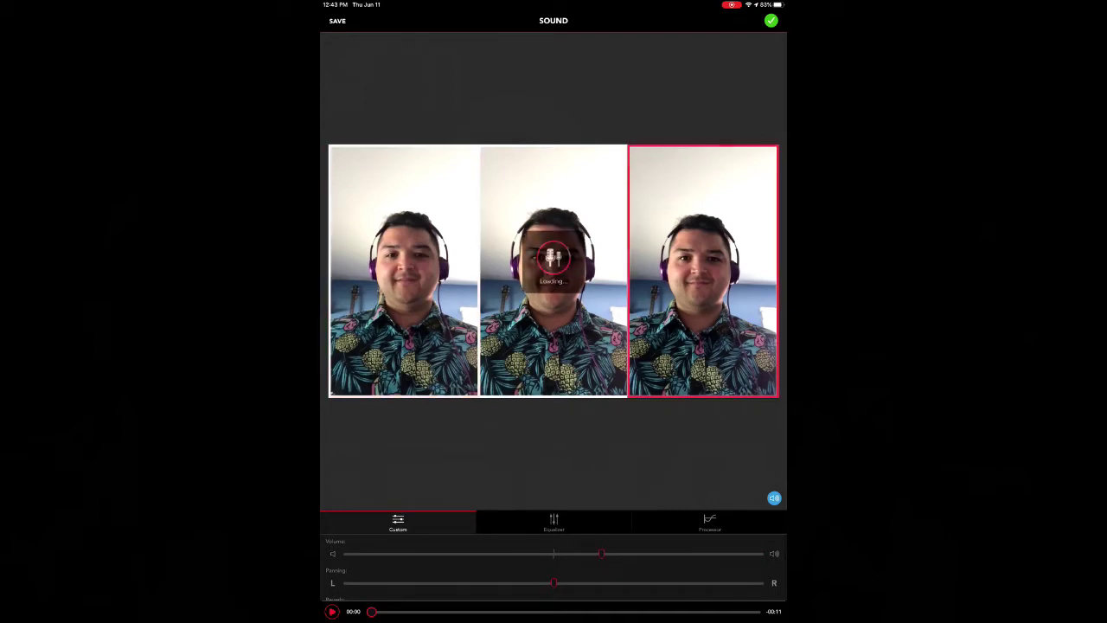
scroll(553, 567, down, 1)
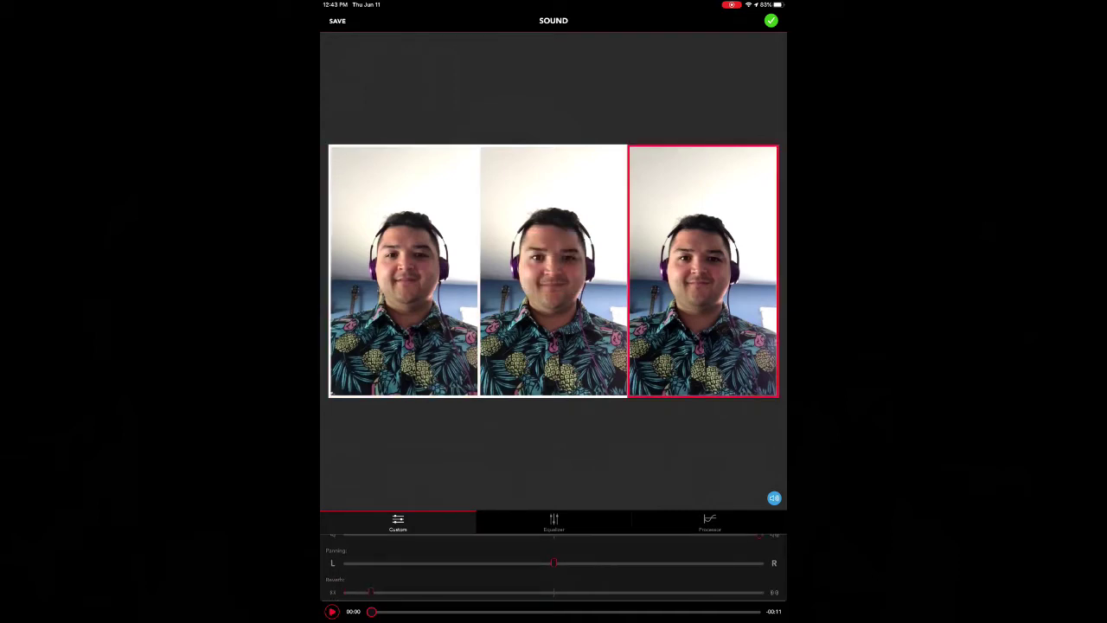
scroll(554, 567, up, 1)
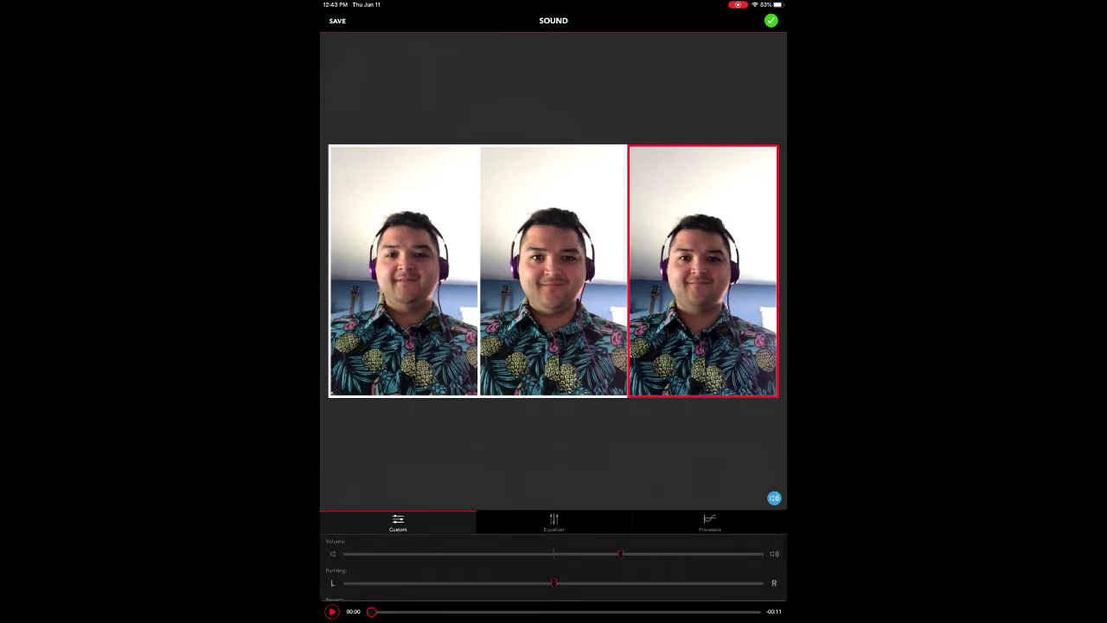
click(403, 271)
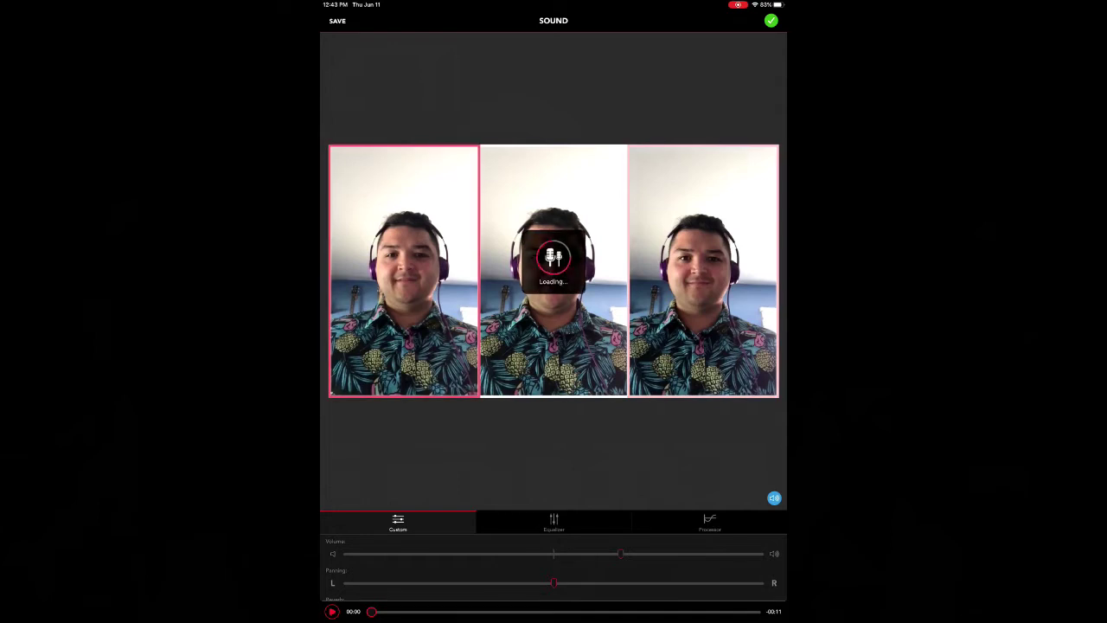
click(703, 271)
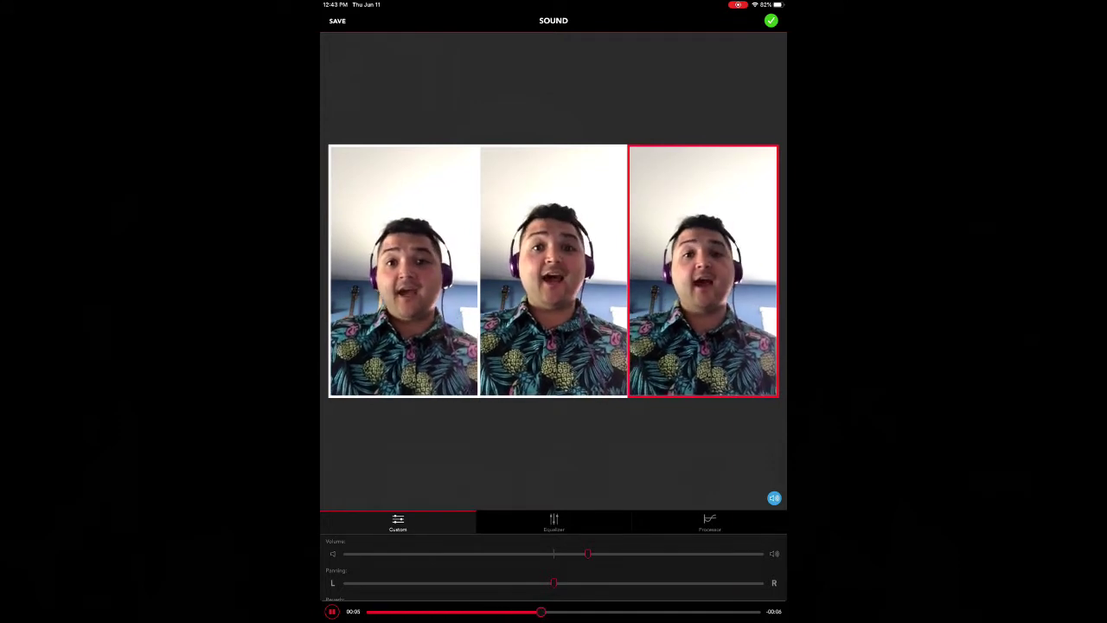
scroll(554, 571, down, 2)
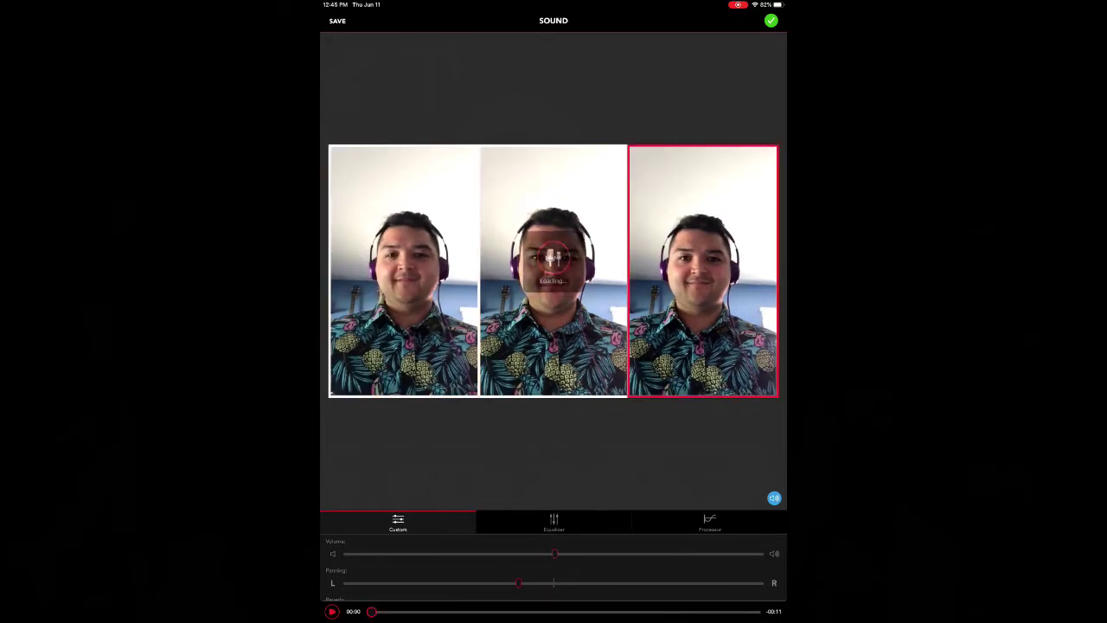
Confirm the finished sound mix with the green checkmark
scroll(553, 566, down, 2)
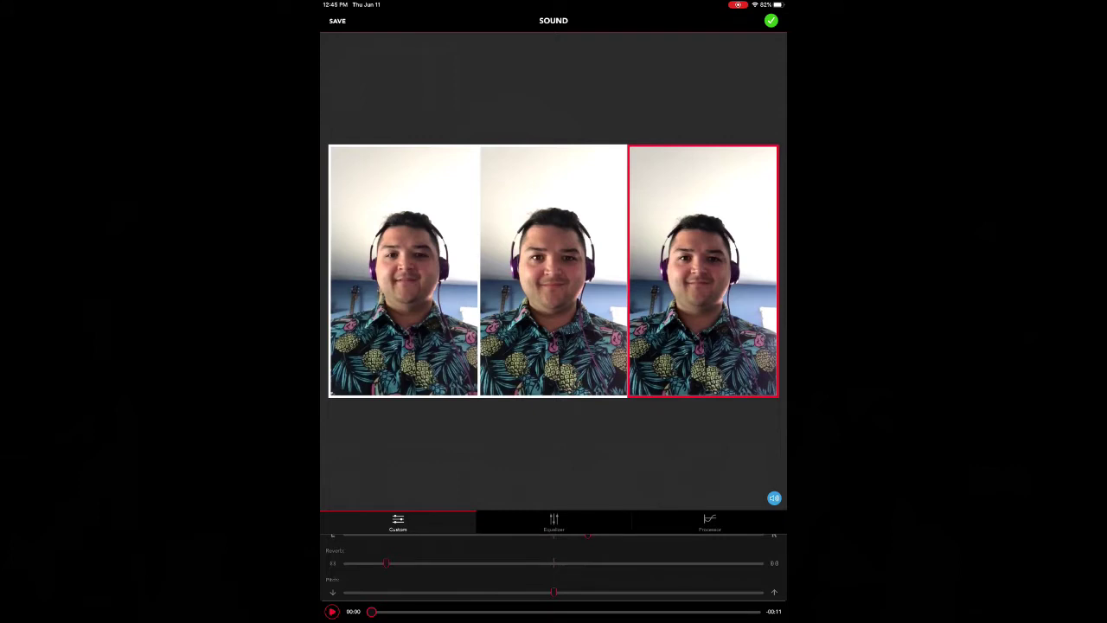
click(770, 20)
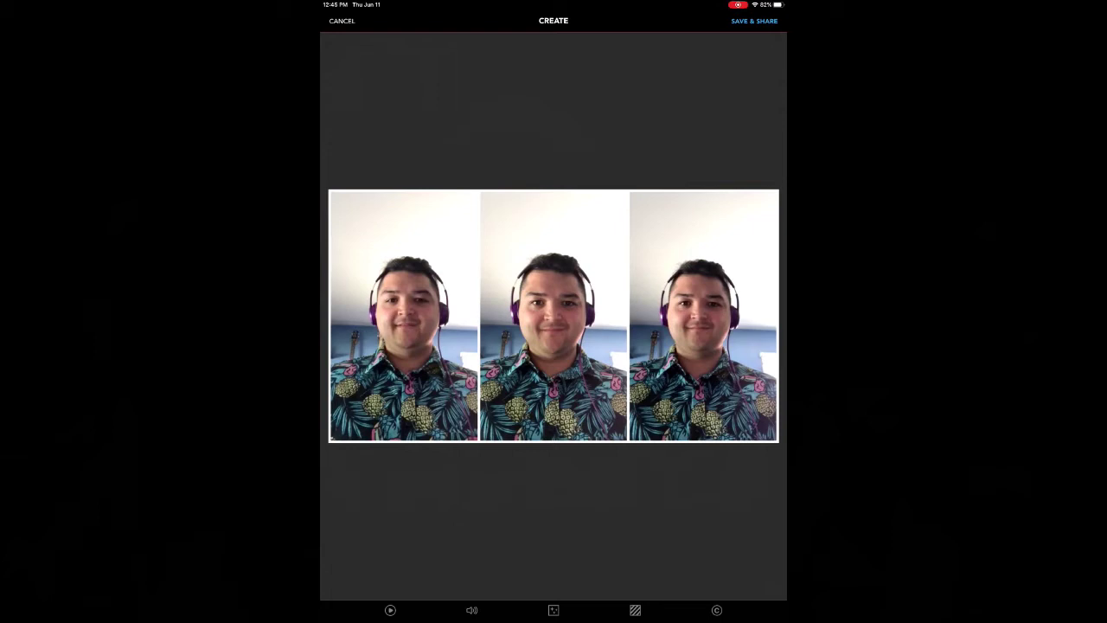
Preview the Noir, Sepia and Instant filters, then restore the Original colours
click(554, 610)
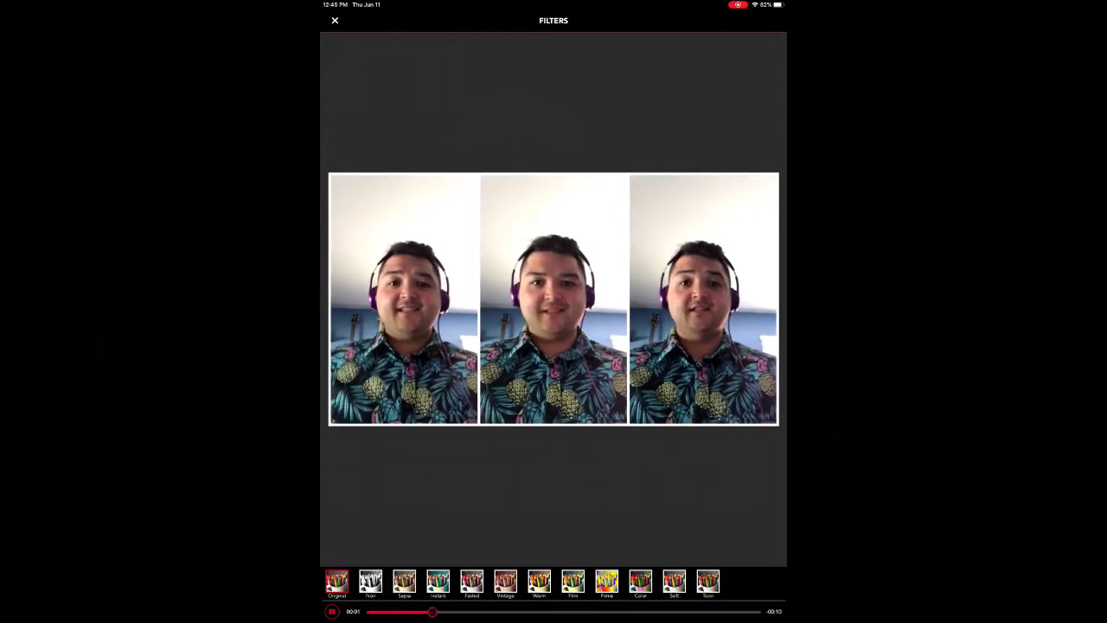
click(370, 581)
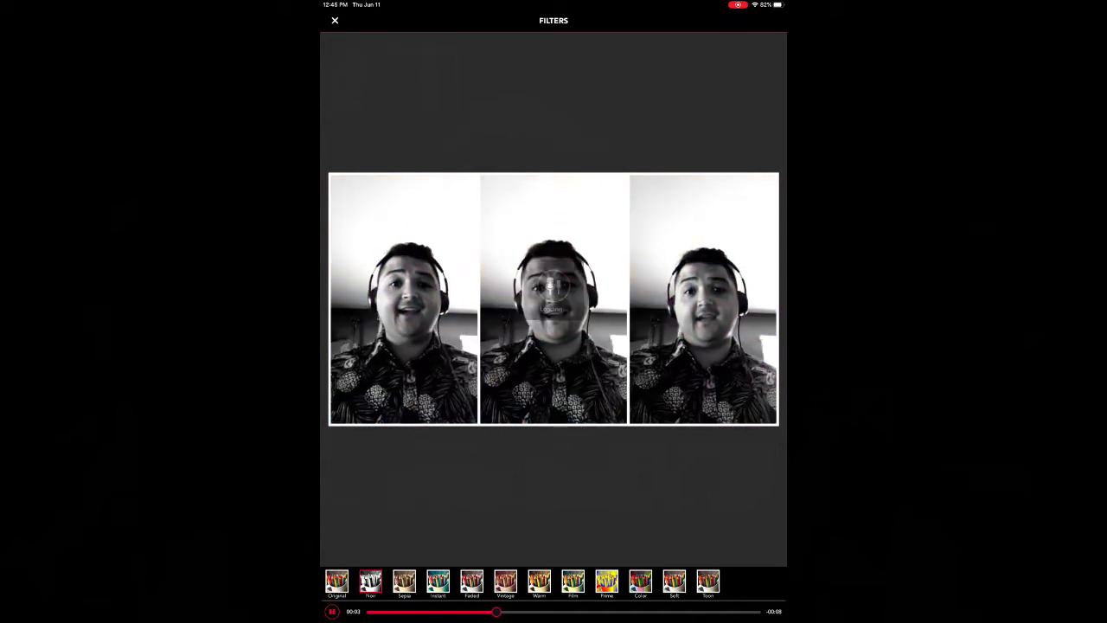
click(404, 581)
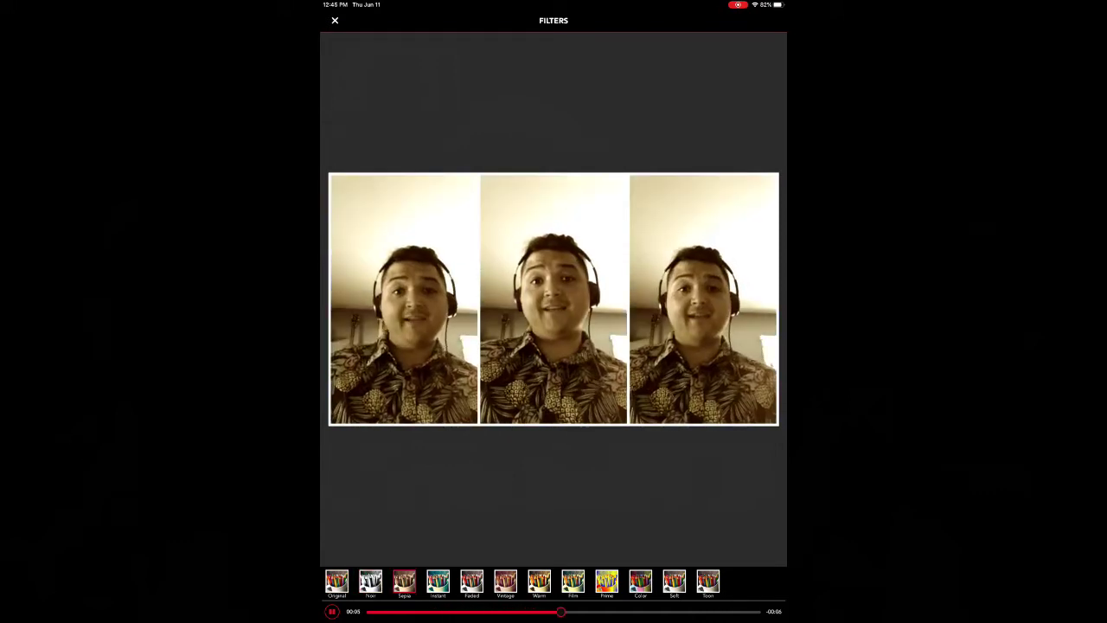
click(437, 581)
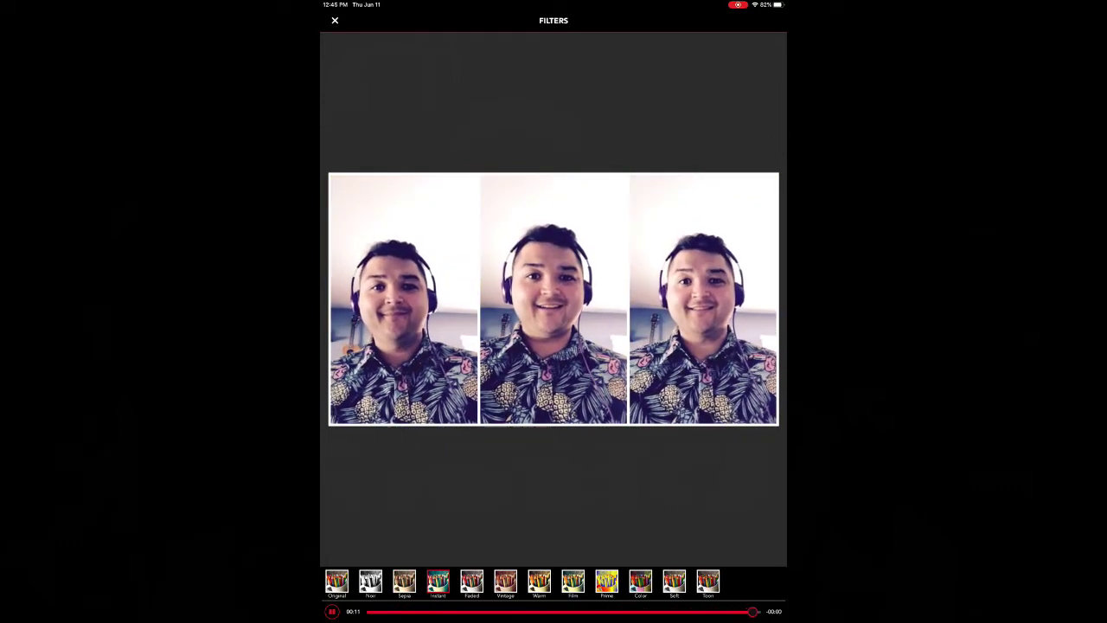
click(336, 581)
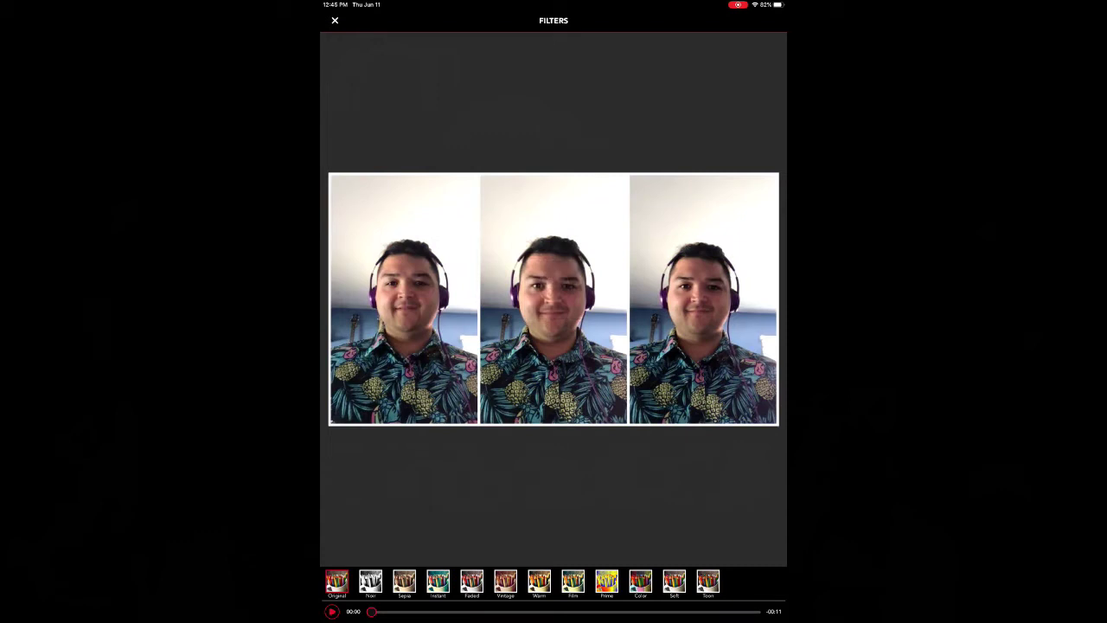
click(334, 20)
click(635, 609)
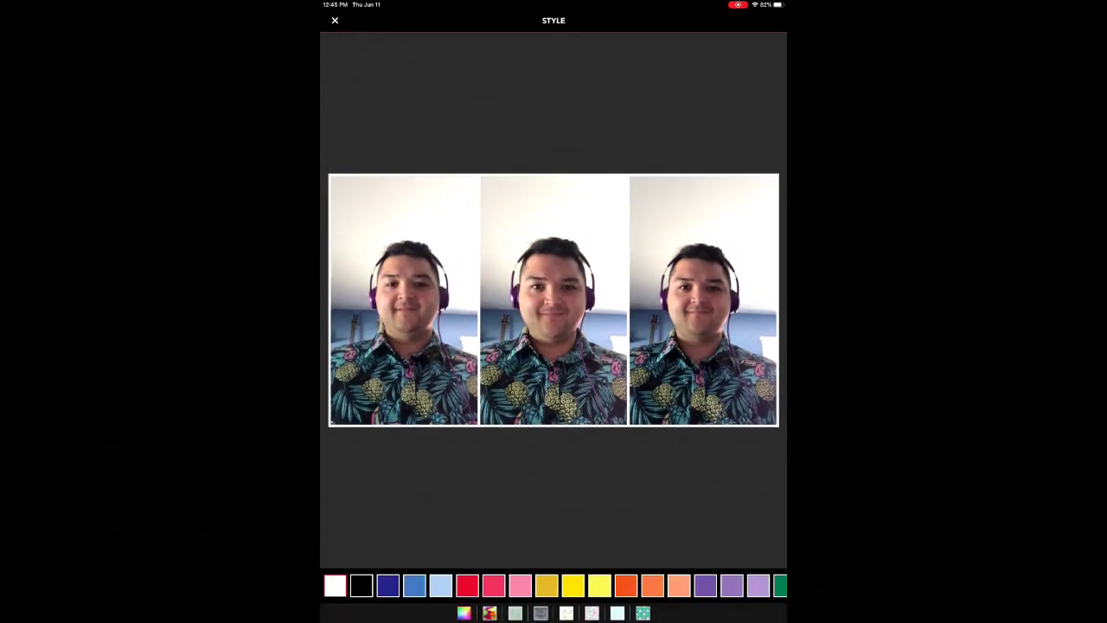
Try lavender, light-blue and patterned borders, then settle on a solid blue border
click(758, 586)
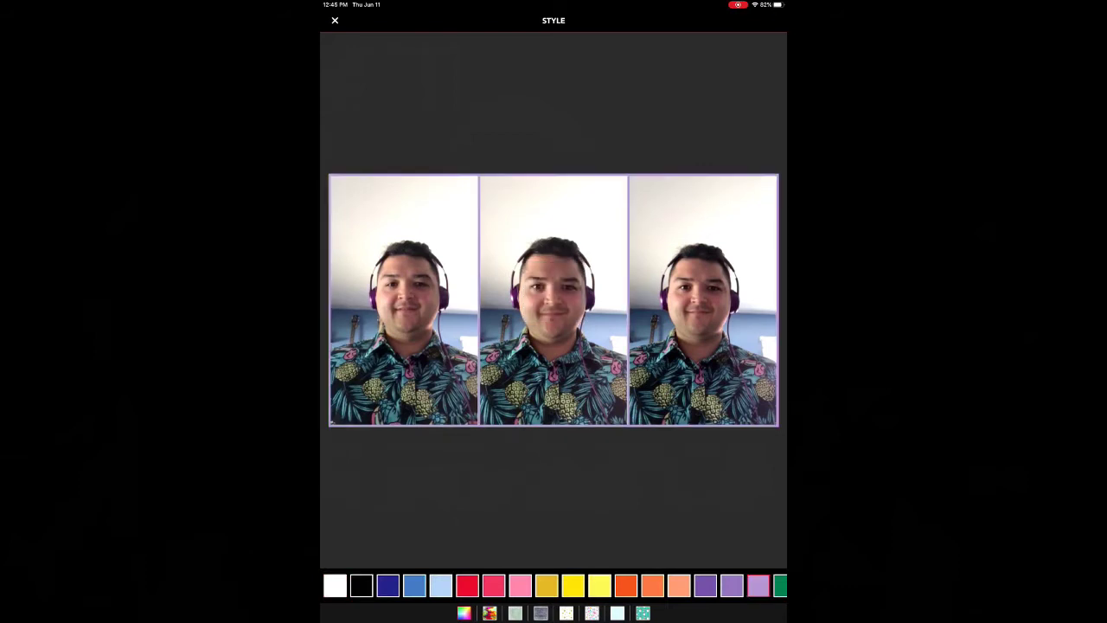
click(440, 585)
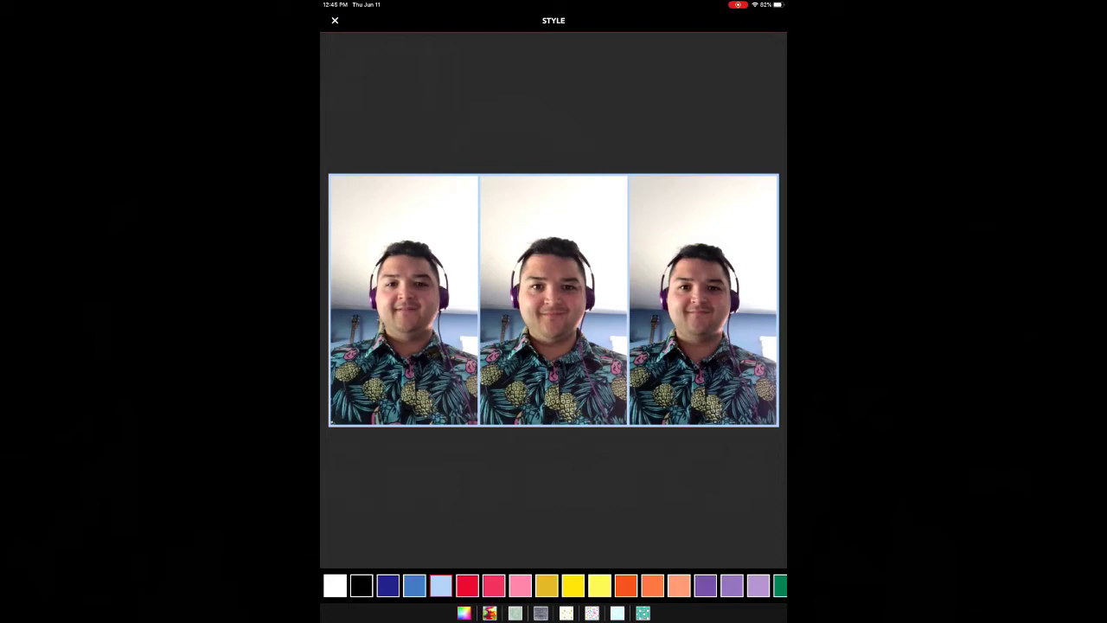
click(489, 612)
scroll(553, 586, right, 10)
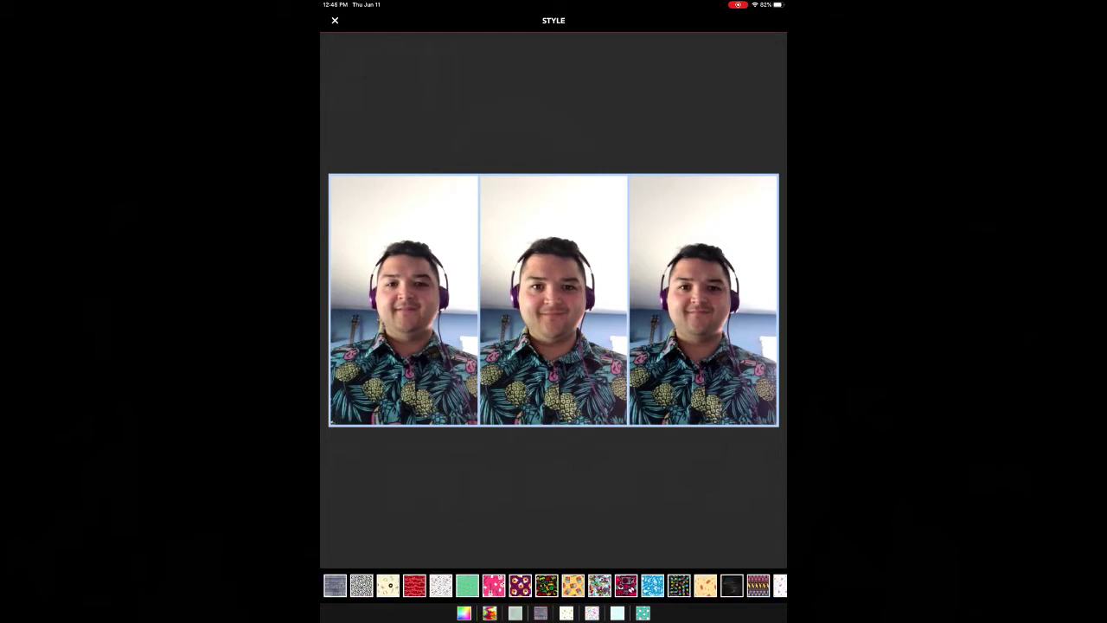
click(520, 586)
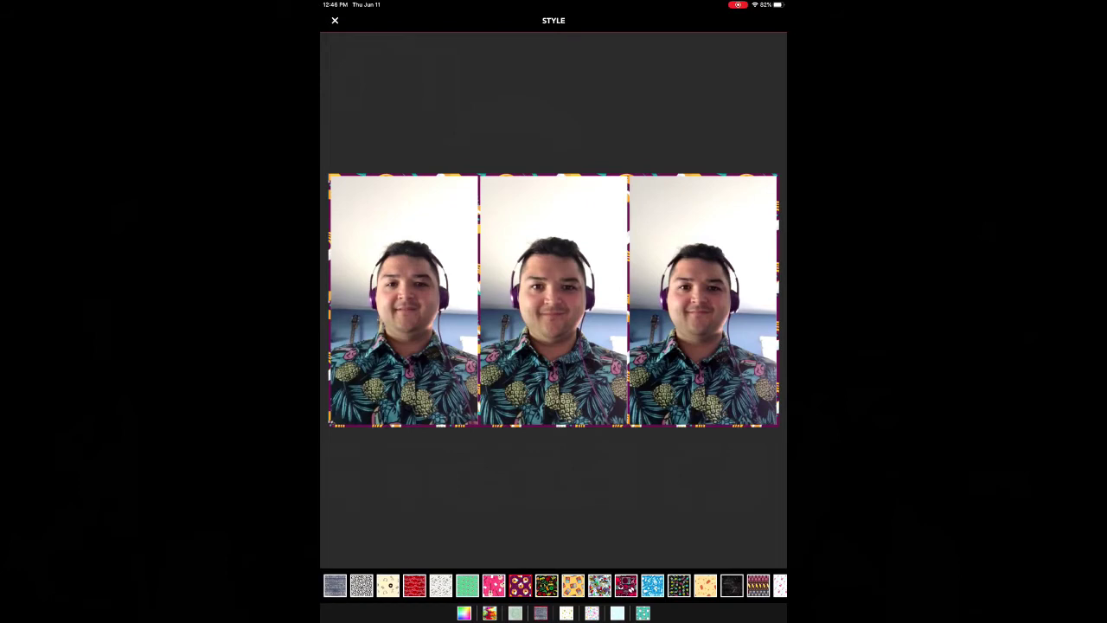
click(464, 612)
click(414, 586)
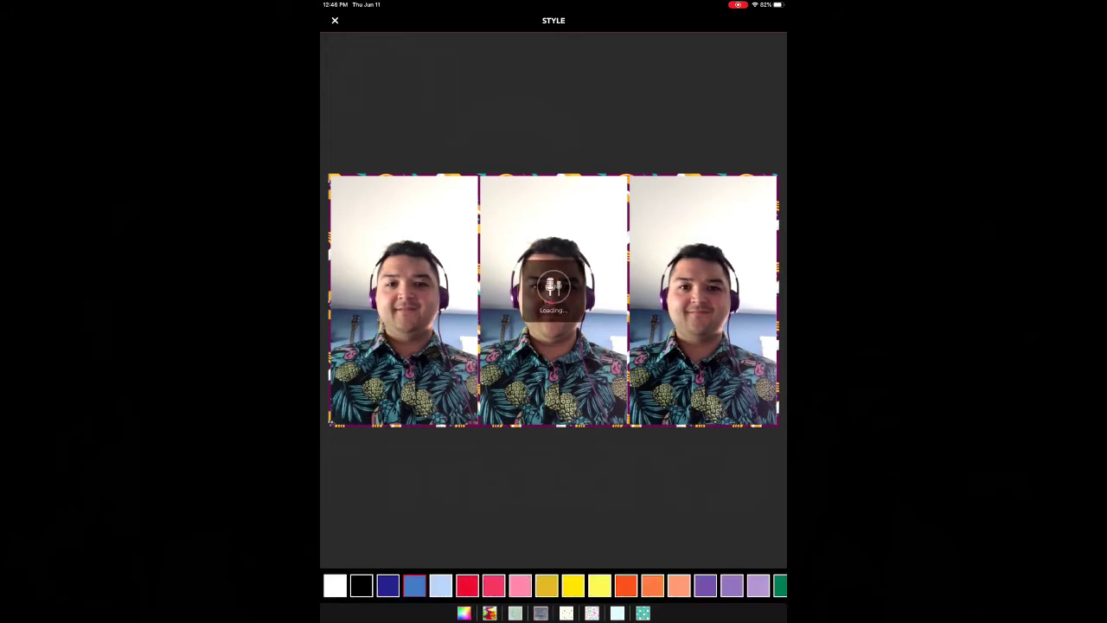
click(334, 19)
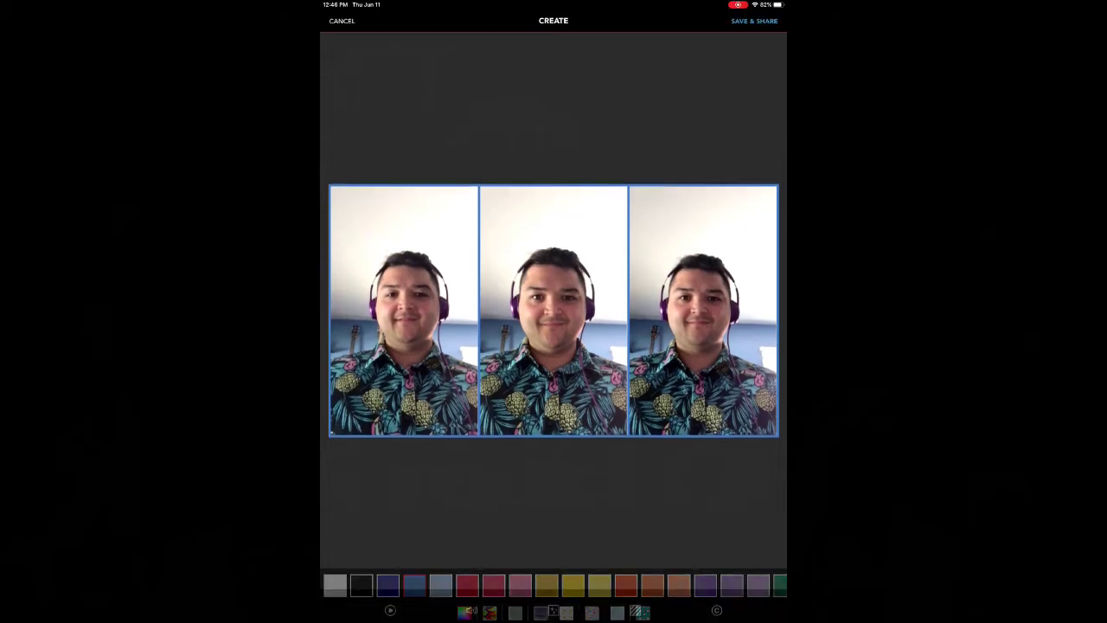
Try a text watermark and drag it onto the middle panel
click(716, 609)
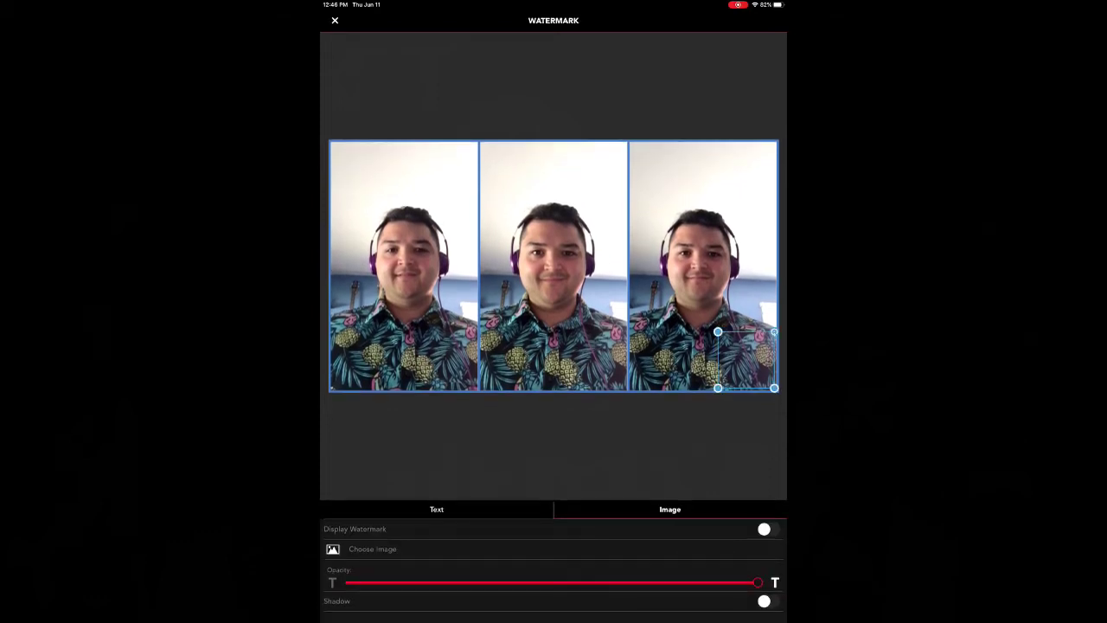
click(436, 509)
click(553, 550)
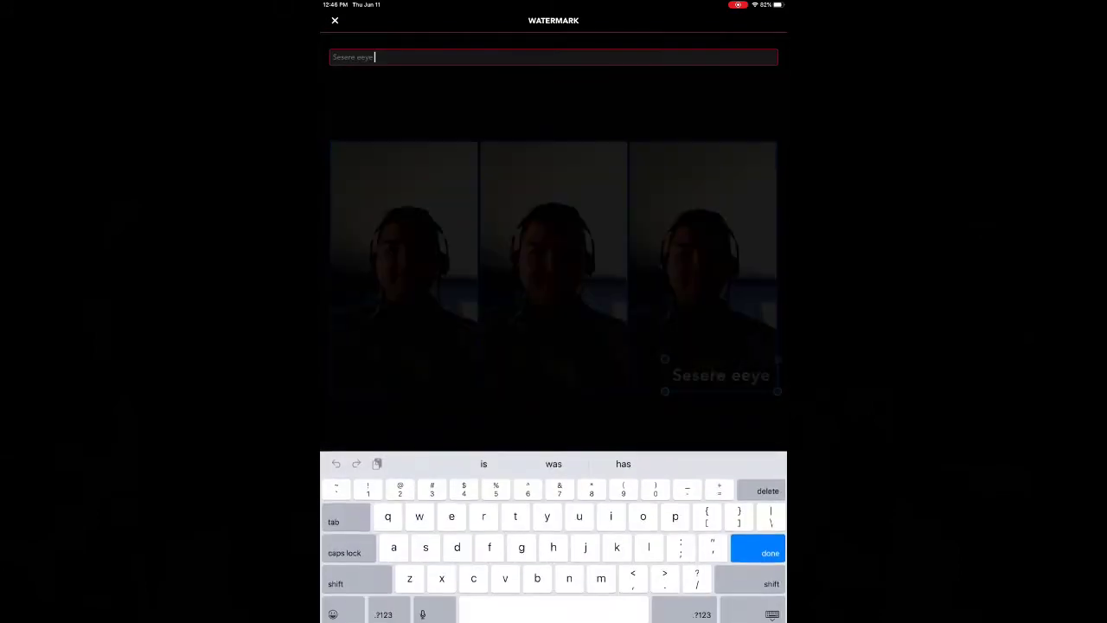
click(758, 545)
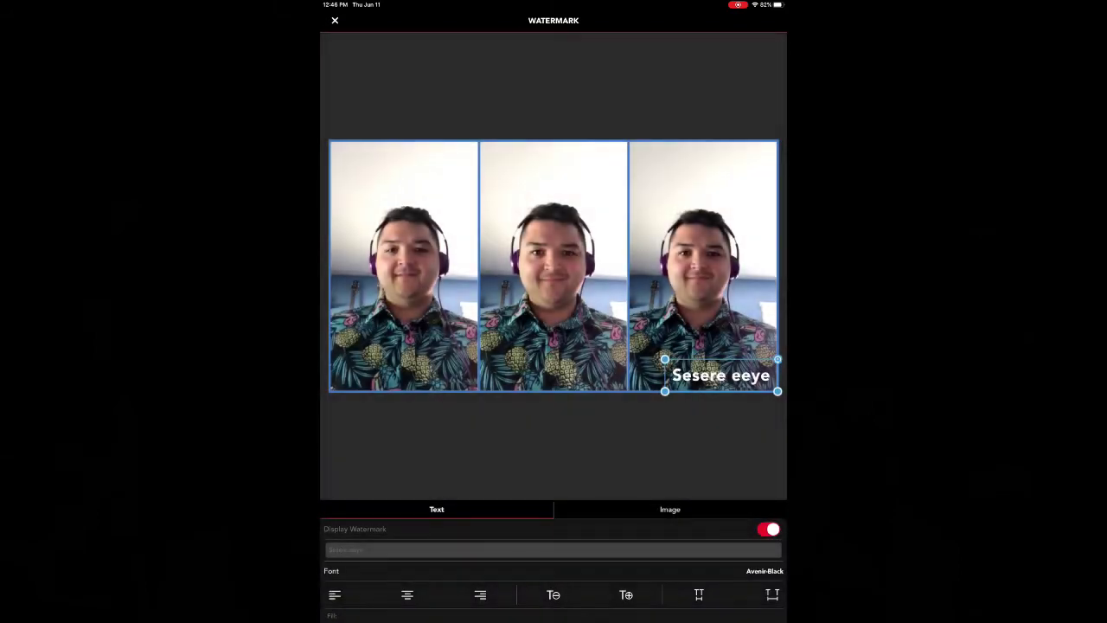
mouse_move(664, 358)
mouse_down()
mouse_move(485, 273)
mouse_move(678, 361)
mouse_move(641, 326)
mouse_move(556, 283)
mouse_up()
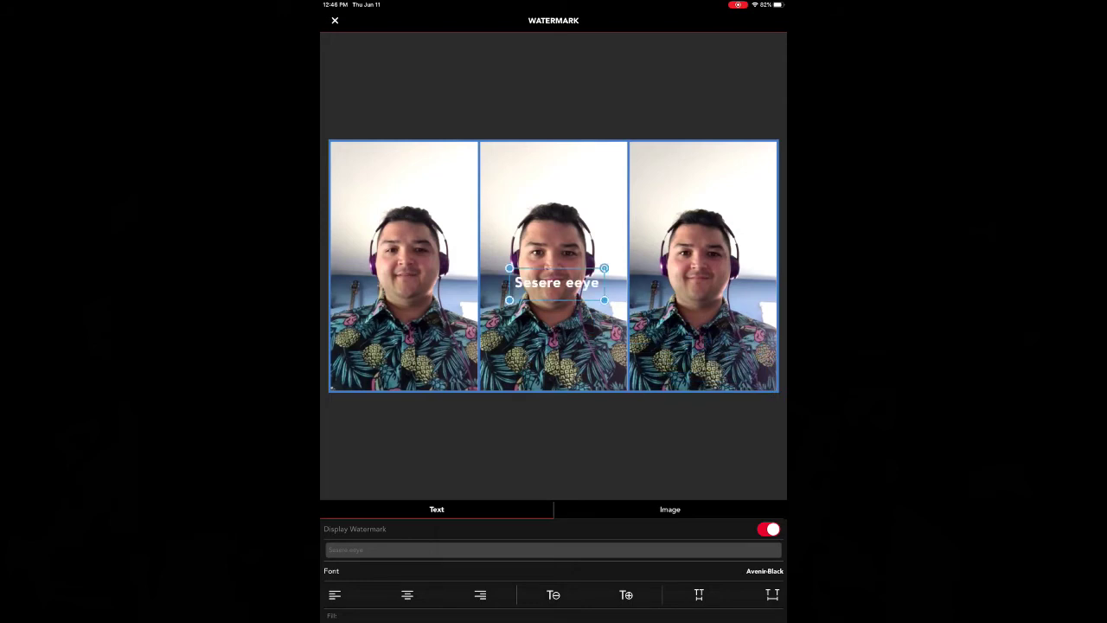
Switch to the image watermark, place it top-right and lower its opacity slightly
click(669, 508)
drag(745, 359, 741, 170)
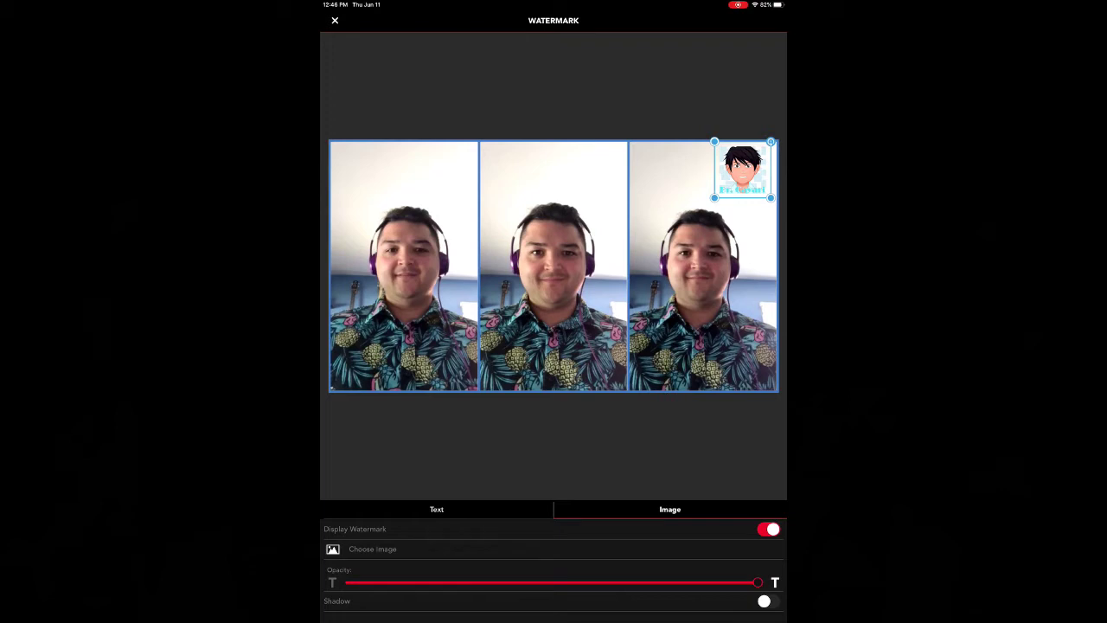
mouse_move(757, 582)
mouse_down()
mouse_move(539, 581)
mouse_move(692, 582)
mouse_up()
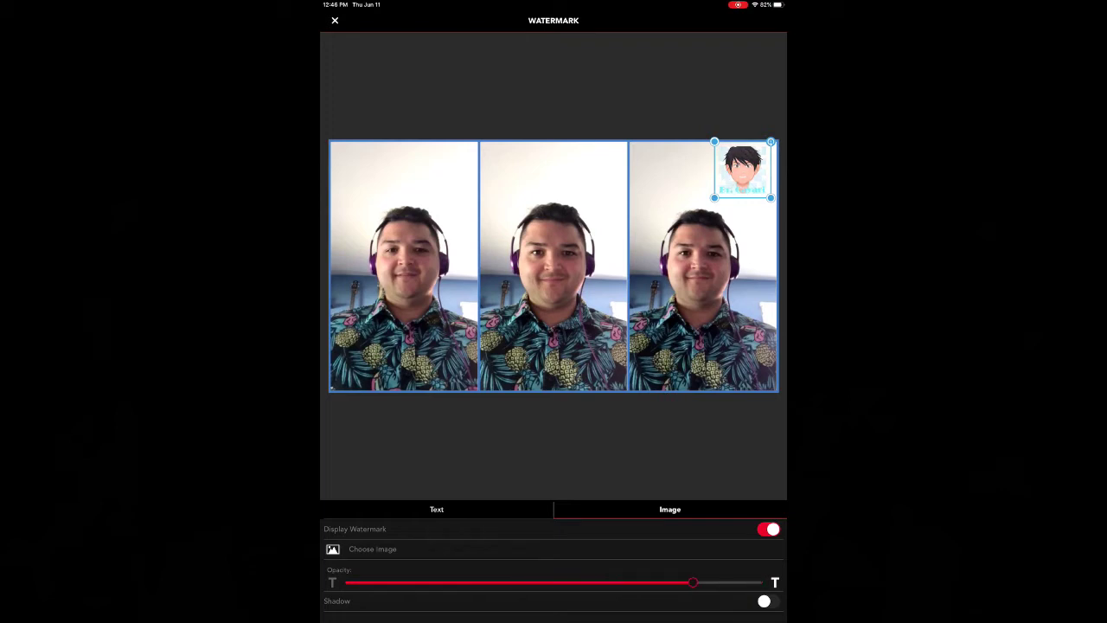
mouse_move(770, 141)
mouse_down()
mouse_move(732, 129)
mouse_move(771, 141)
mouse_up()
drag(726, 582, 730, 582)
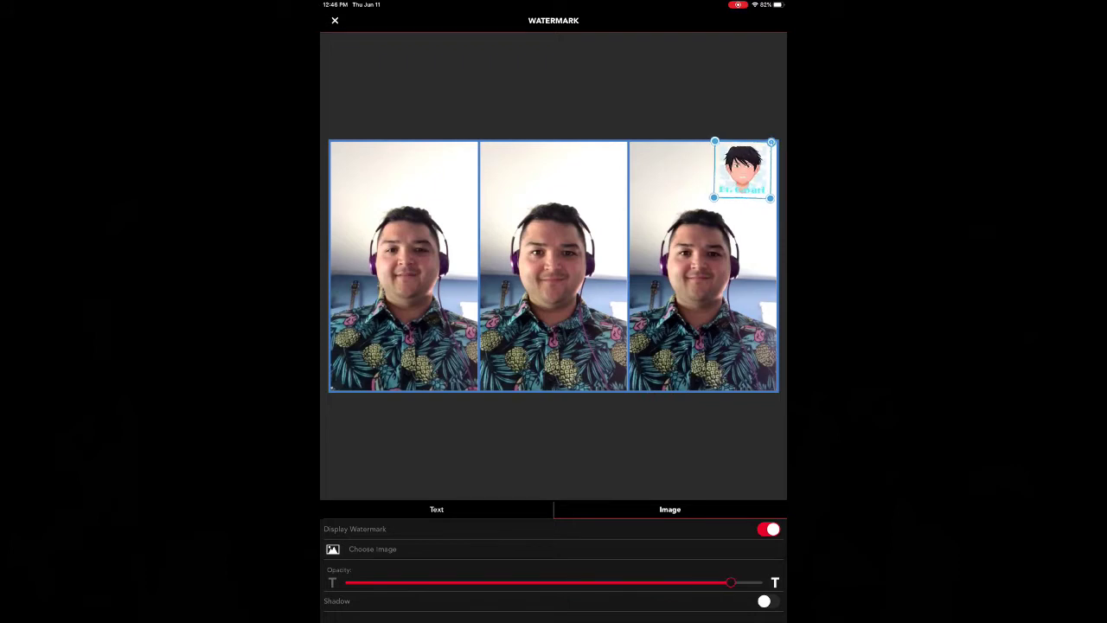
click(335, 20)
Mark the video private and collaborative, then bring up the camera-roll 1080p/720p resolution choices
click(754, 20)
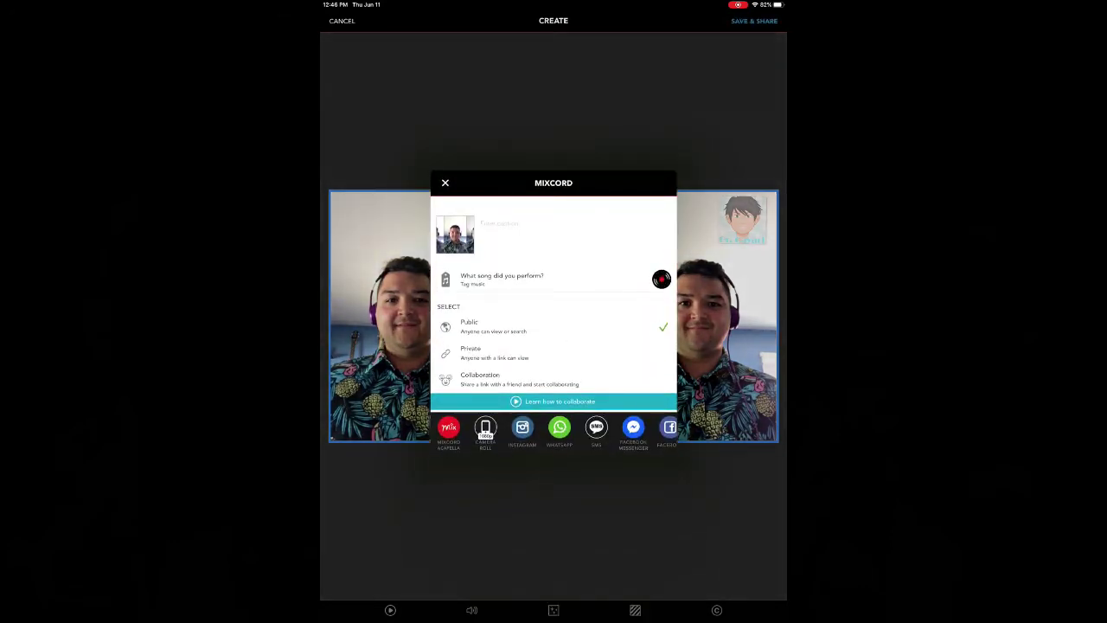
click(492, 352)
click(510, 378)
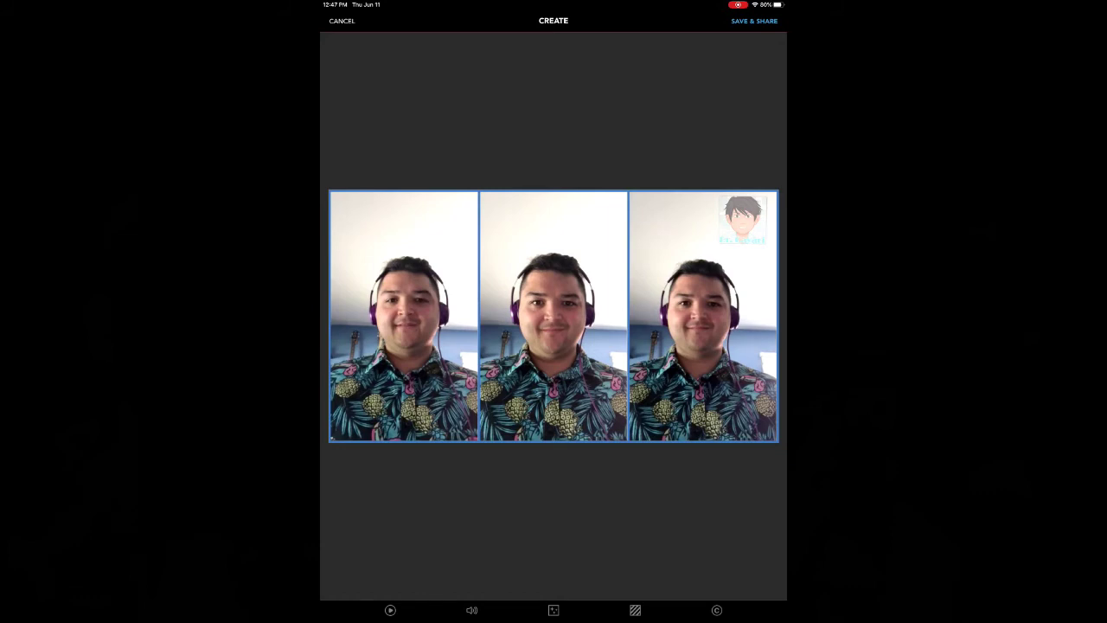
click(754, 21)
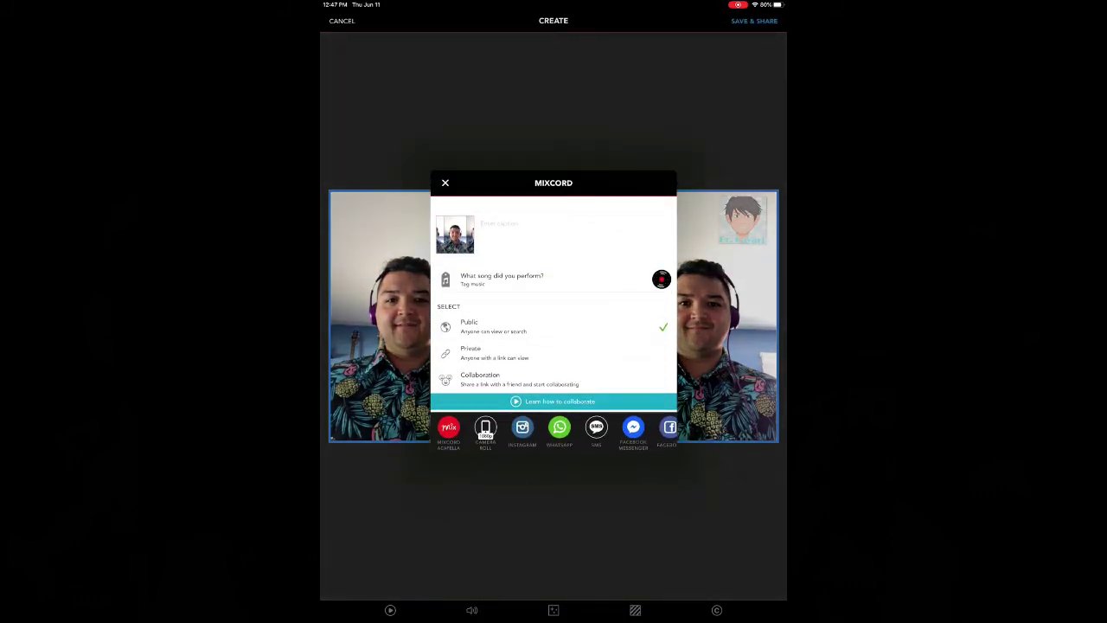
click(485, 427)
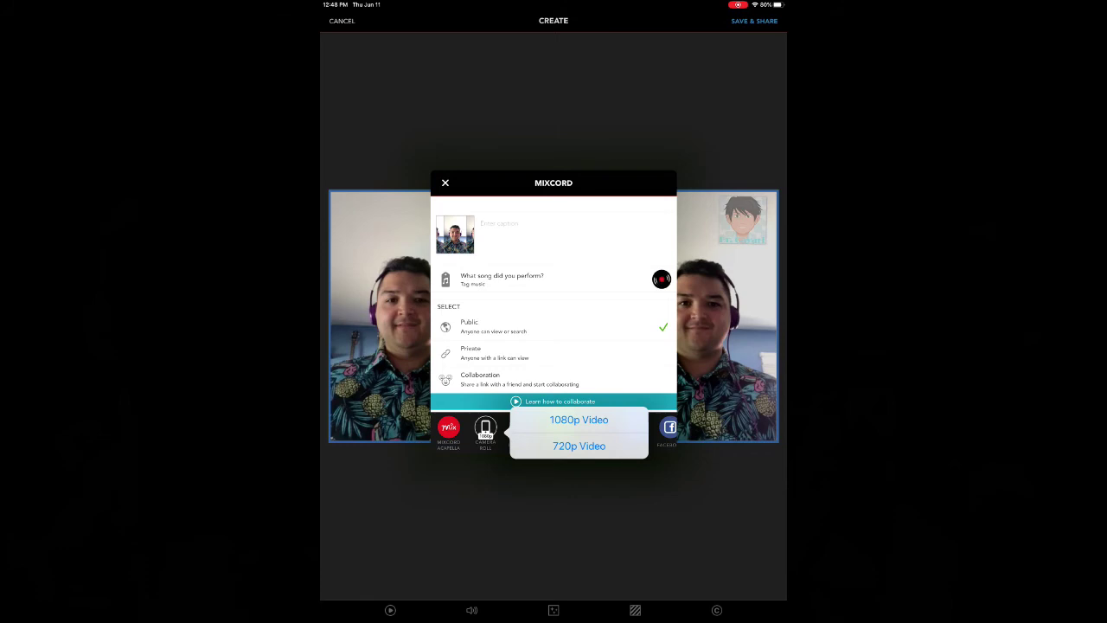
Choose a resolution in the Camera Roll popover to render the collage video
click(578, 446)
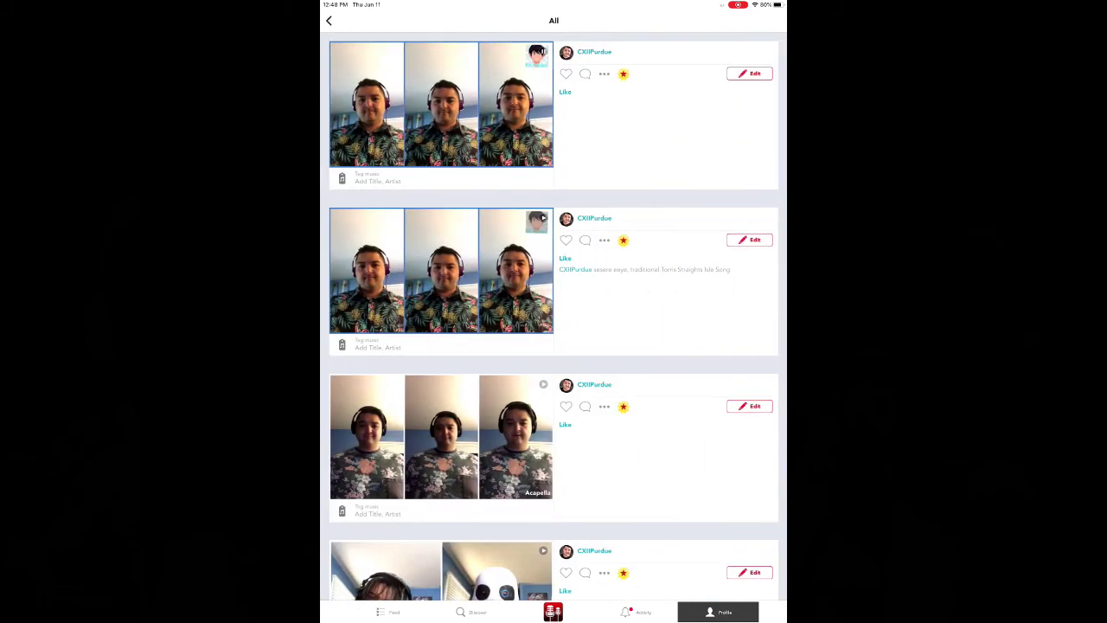
scroll(553, 324, up, 1)
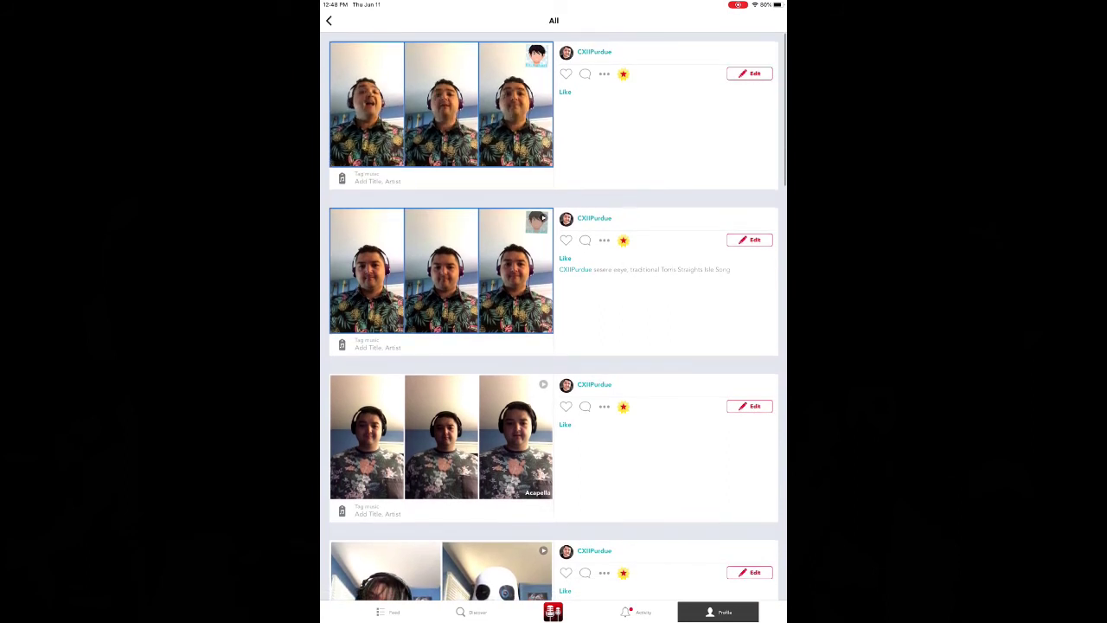